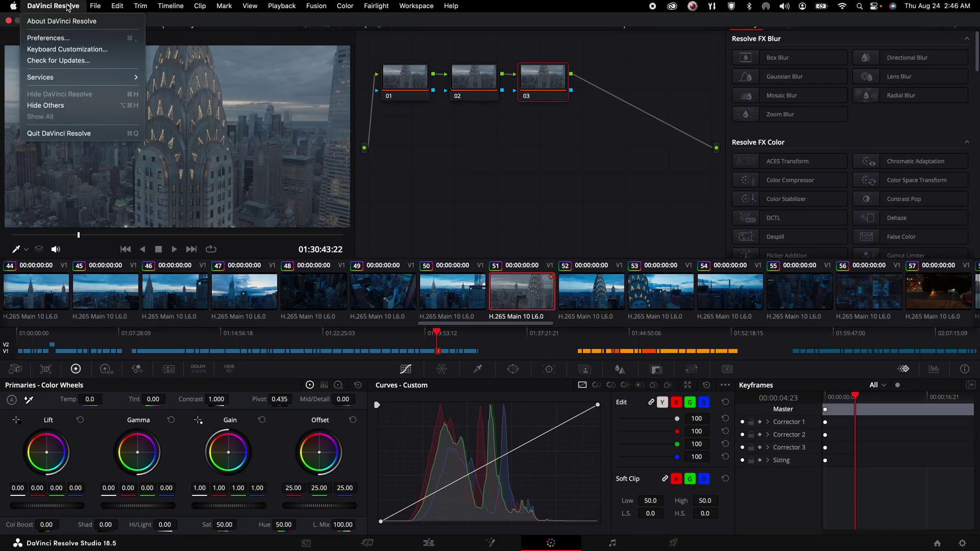
In Project Settings' Color Management, keep DaVinci YRGB colour science and the DaVinci WG/Intermediate timeline colour space
mouse_move(96, 6)
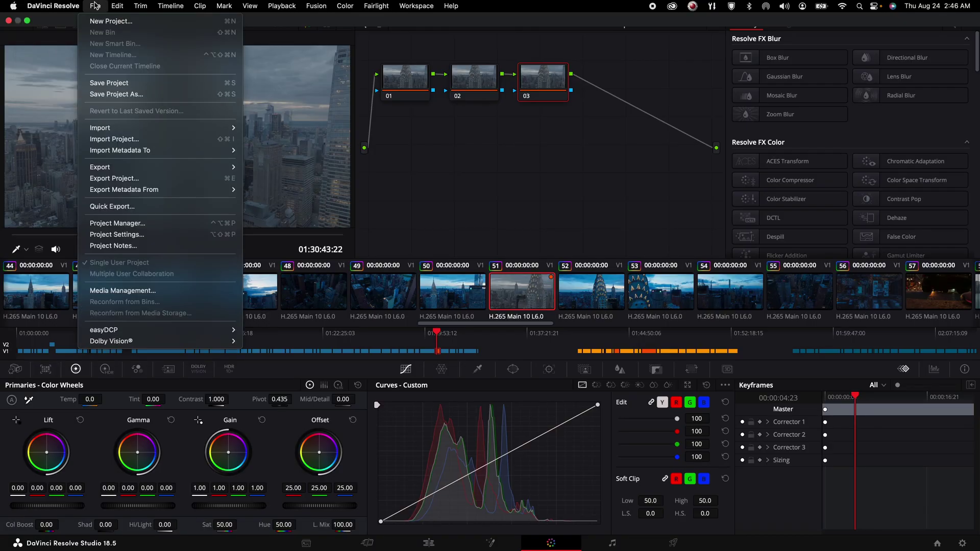
left_click(117, 234)
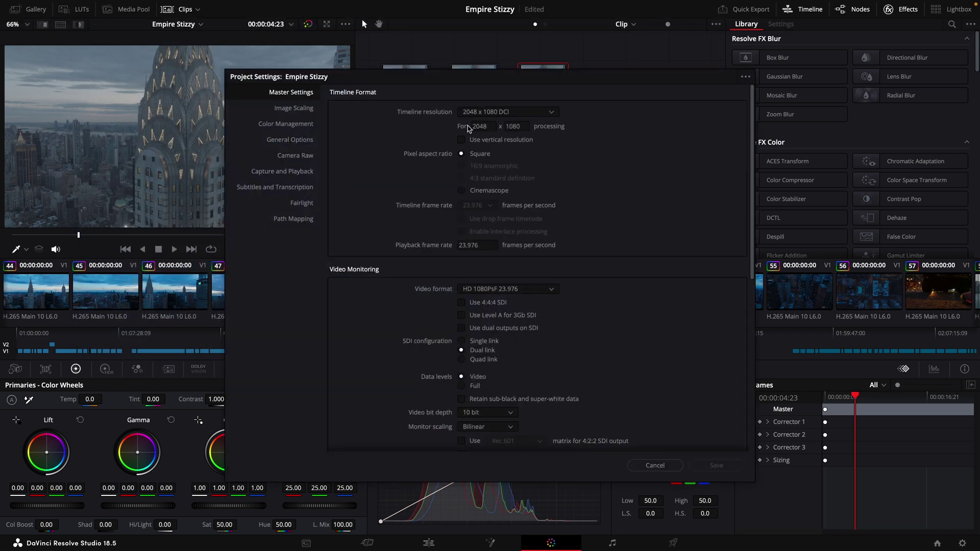
left_click(302, 128)
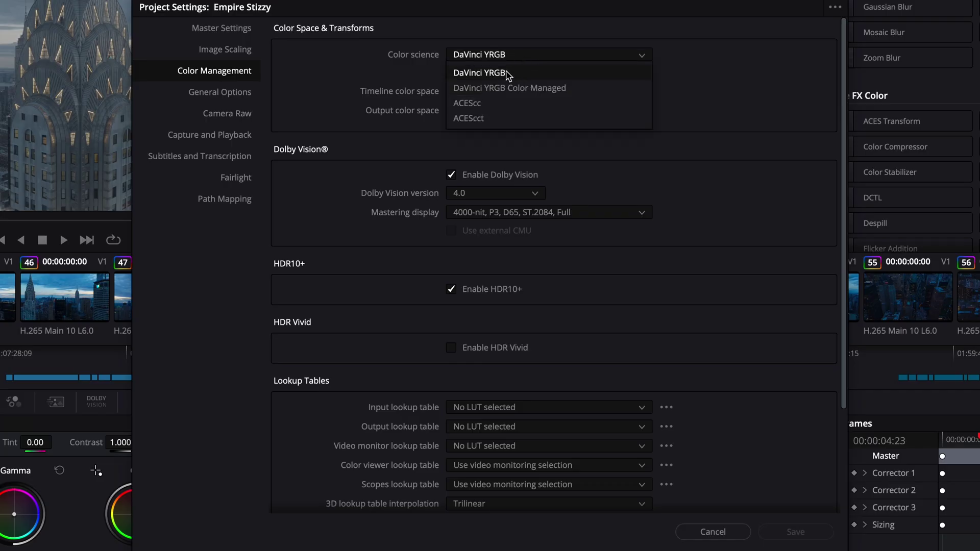
left_click(521, 74)
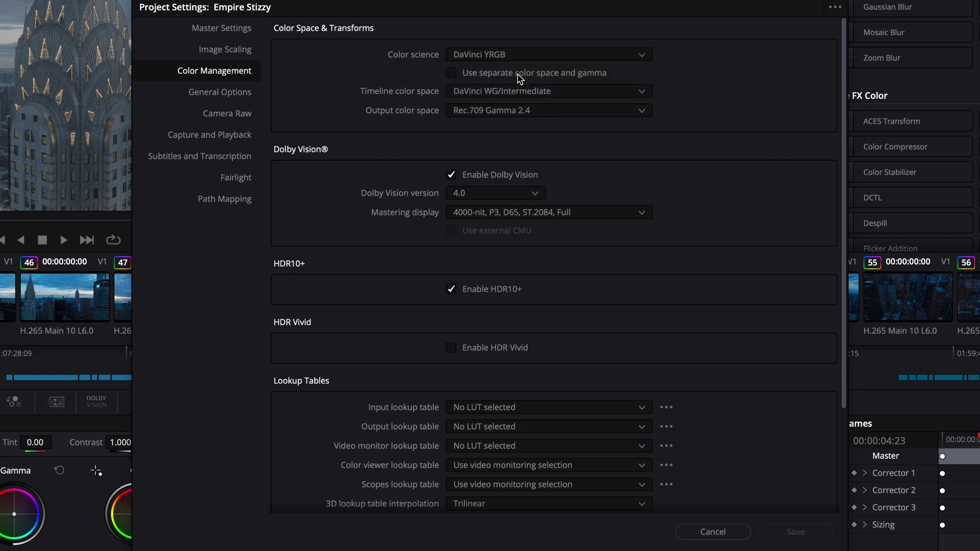
left_click(480, 92)
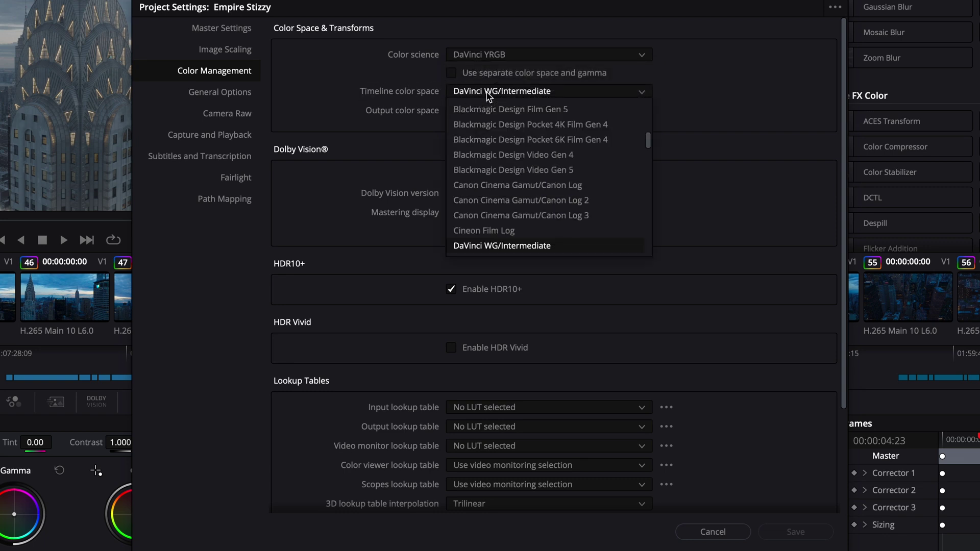
left_click(525, 246)
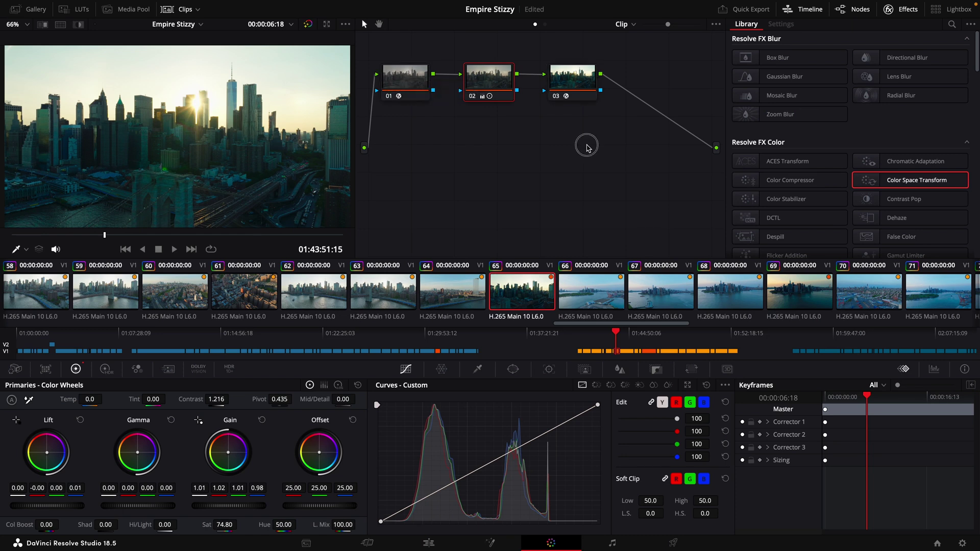
Clear the skyline clip's nodes, rebuild three serial nodes, and drop Color Space Transform onto node 01
key("Delete")
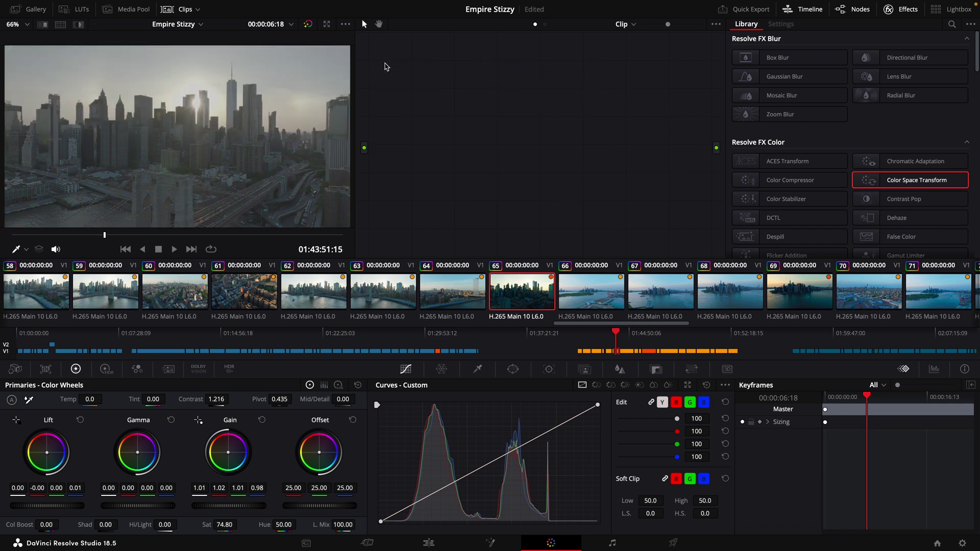
key("ctrl+z")
key("ctrl+z")
key("ctrl+z")
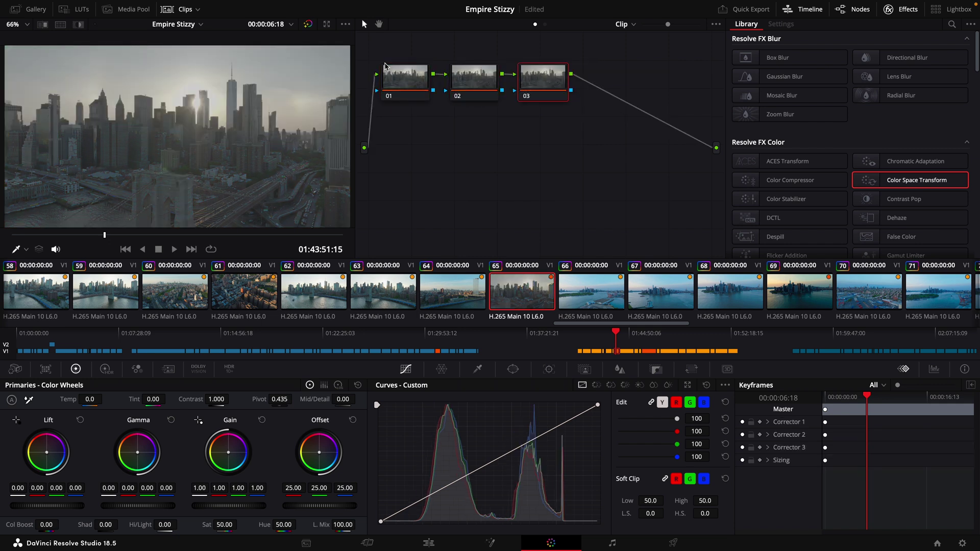
left_click_drag(888, 186, 394, 86)
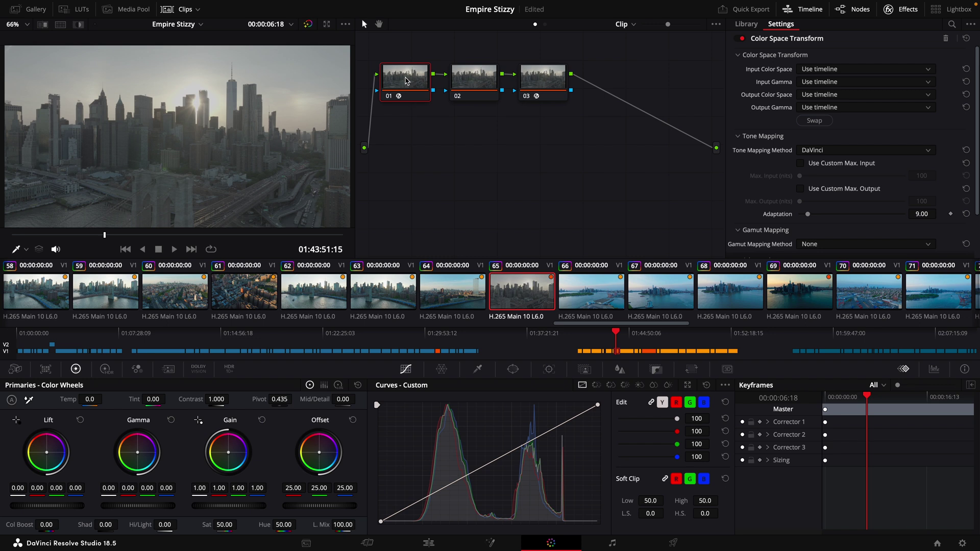
Label node 01 'IN' and node 03 'OUT'
right_click(415, 96)
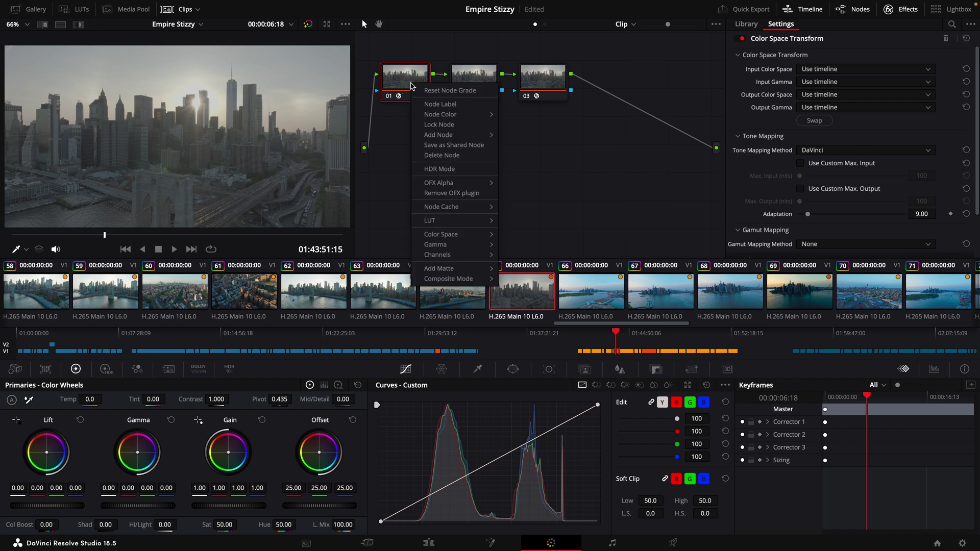
left_click(434, 106)
type("IN")
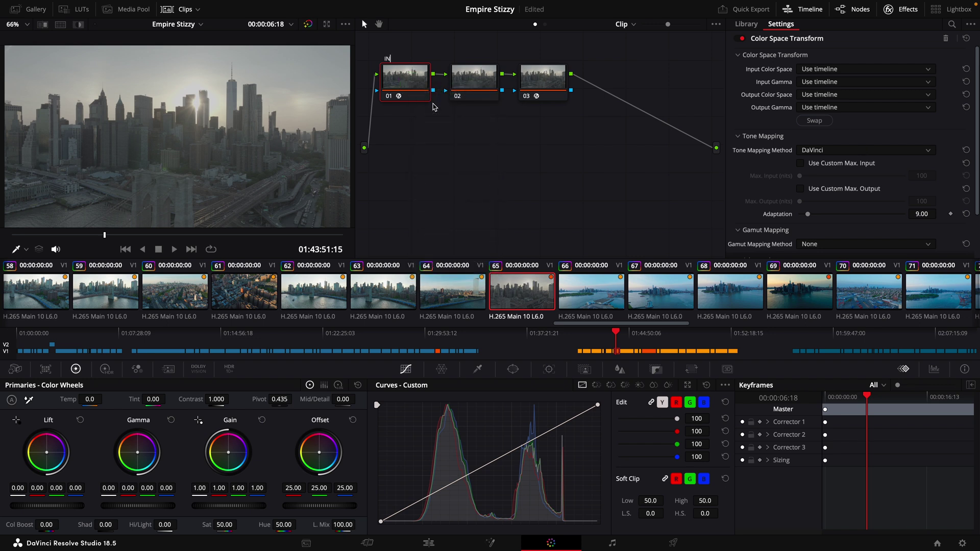
key("Return")
left_click(527, 77)
right_click(527, 77)
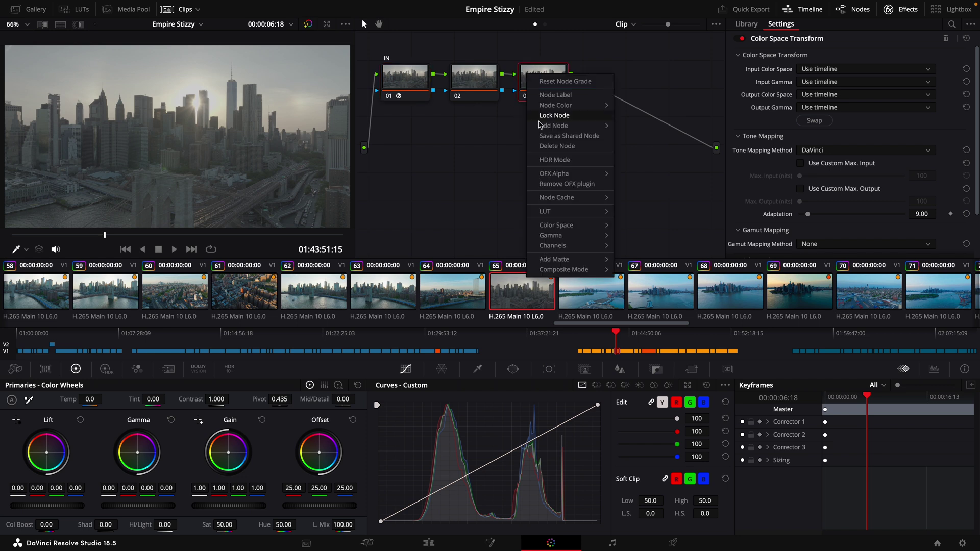
left_click(553, 97)
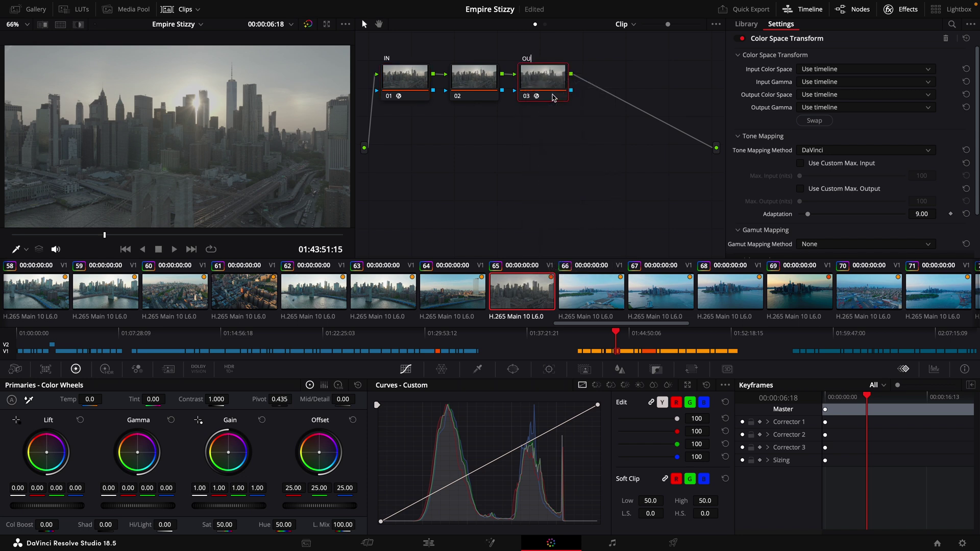
type("OUT")
key("Return")
Label the middle node 02 'ADJ'
left_click(467, 95)
right_click(473, 88)
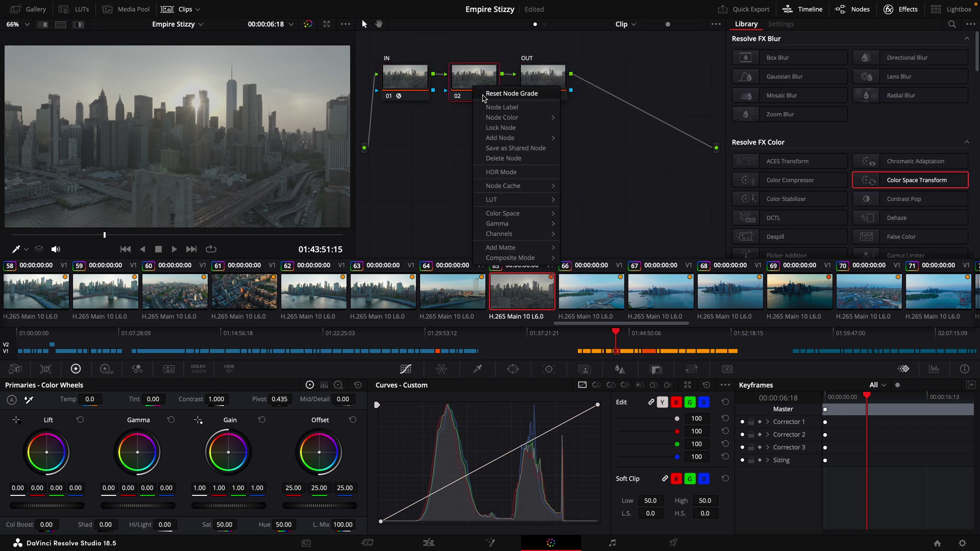
left_click(495, 108)
type("ADJ")
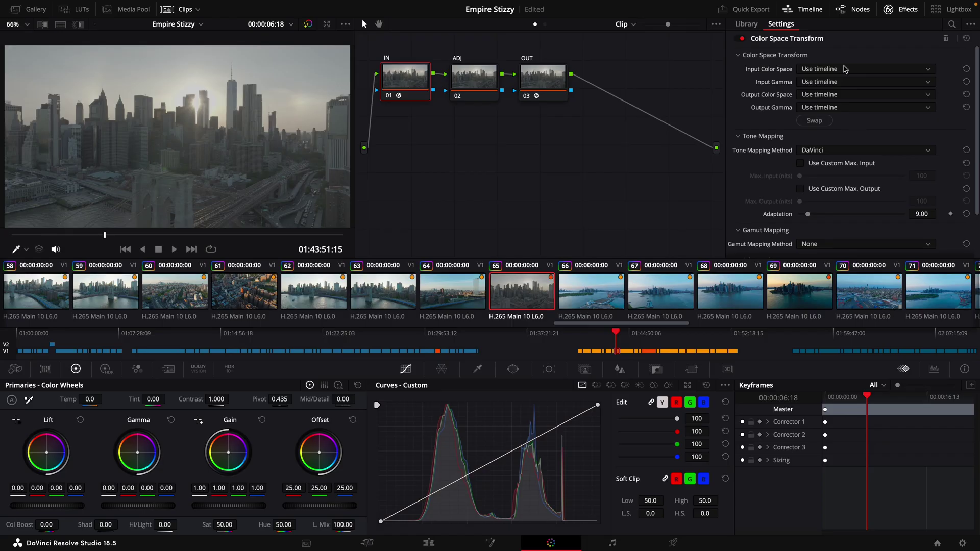
Set the IN node's transform from DJI D-Gamut/D-Log to DaVinci Wide Gamut/DaVinci Intermediate
left_click(850, 173)
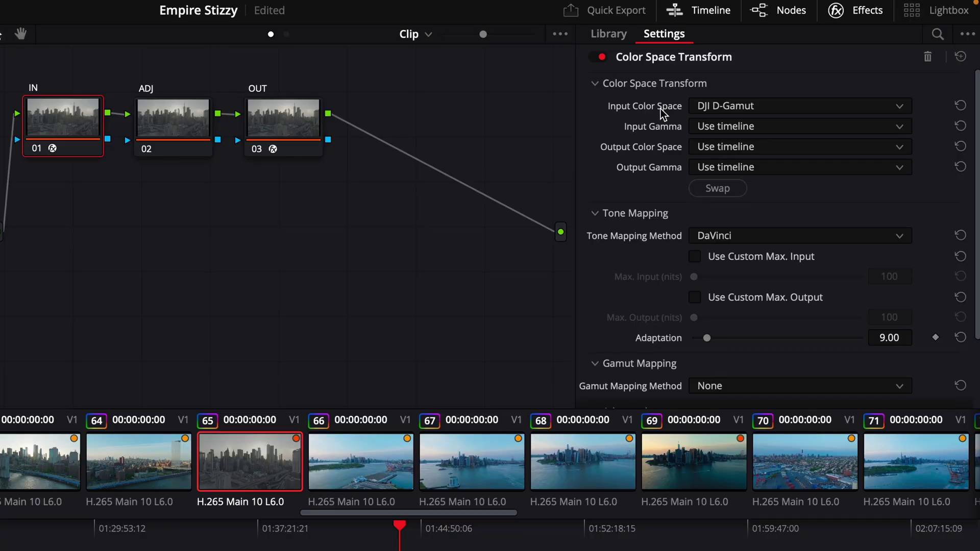
left_click(755, 106)
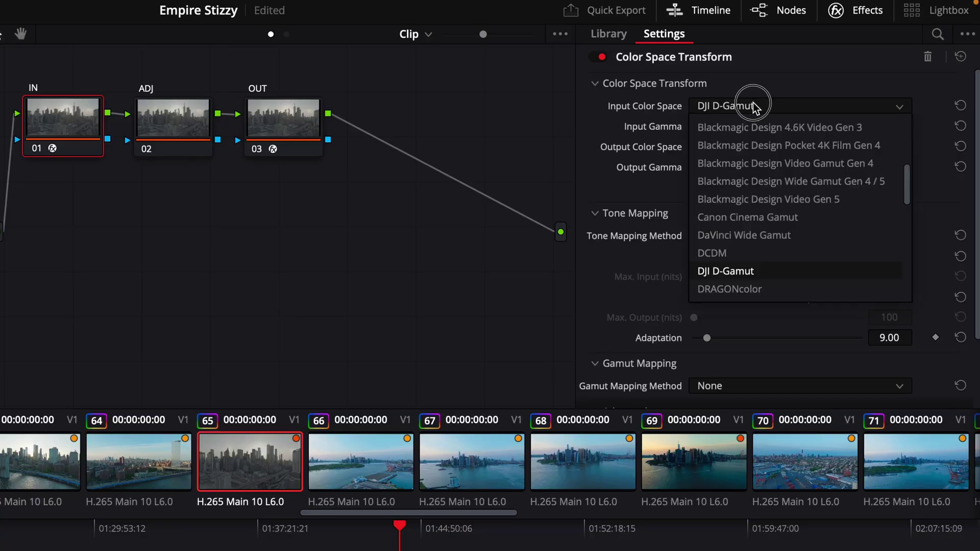
left_click(762, 271)
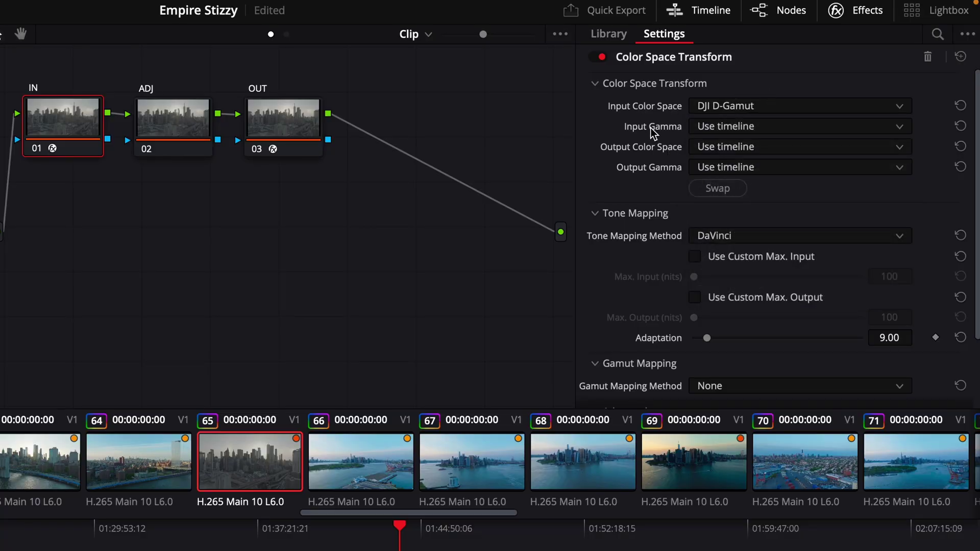
left_click(725, 133)
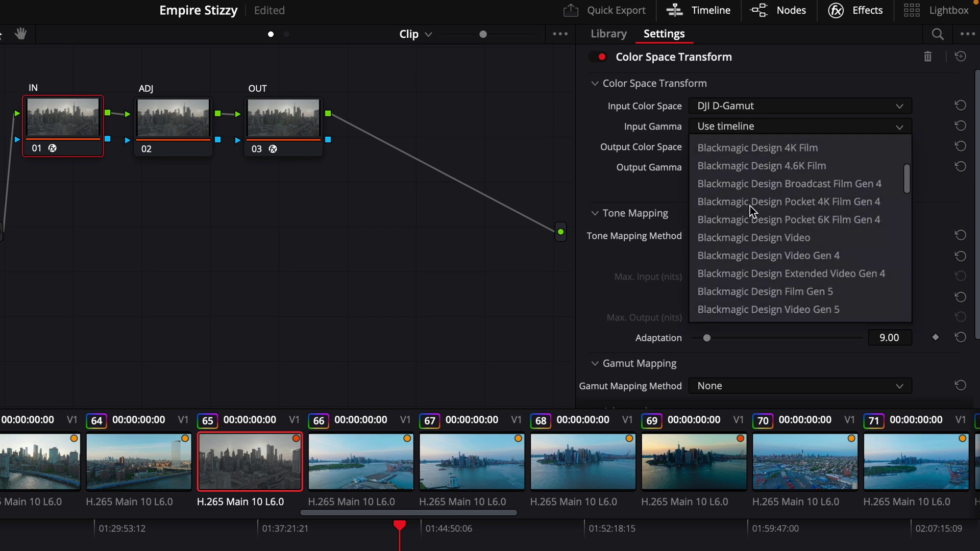
scroll(750, 206, "down", 5)
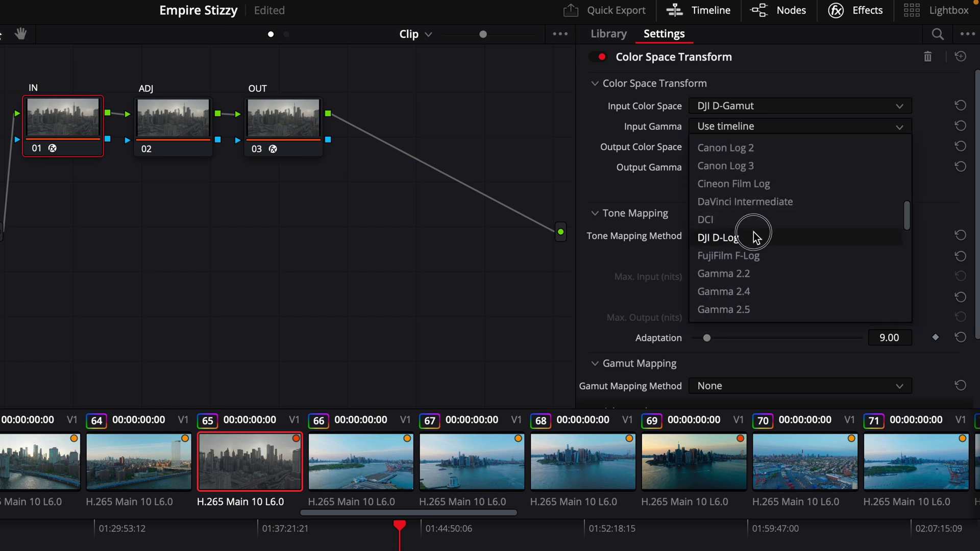
left_click(754, 233)
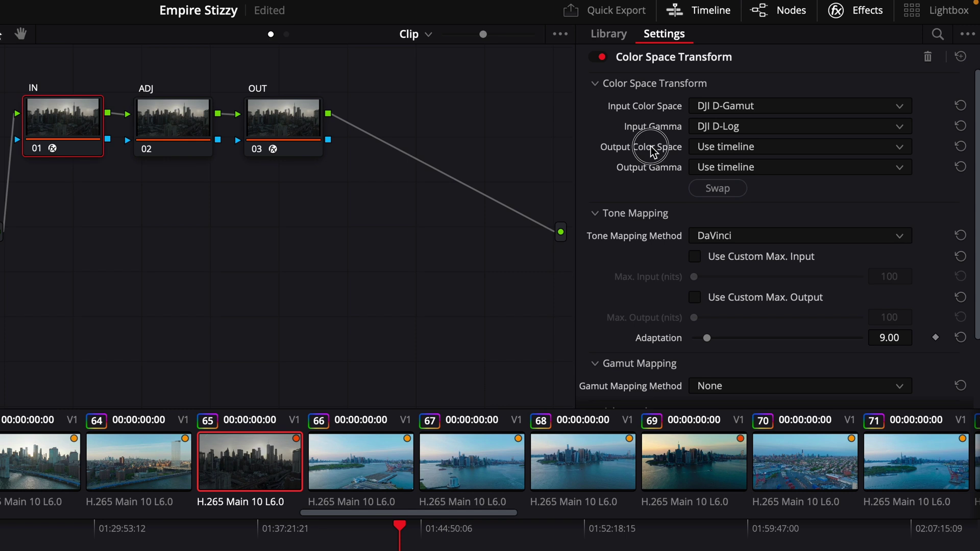
left_click(774, 148)
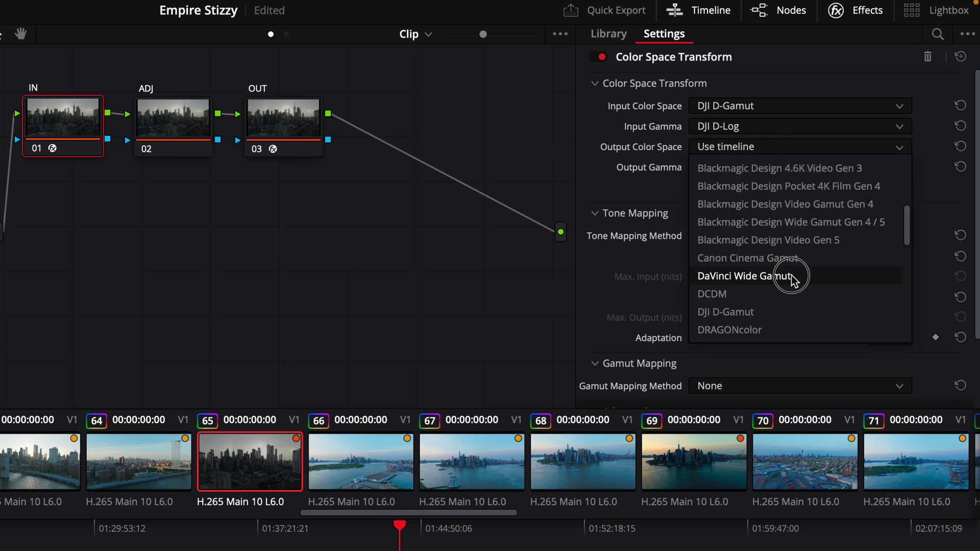
left_click(791, 276)
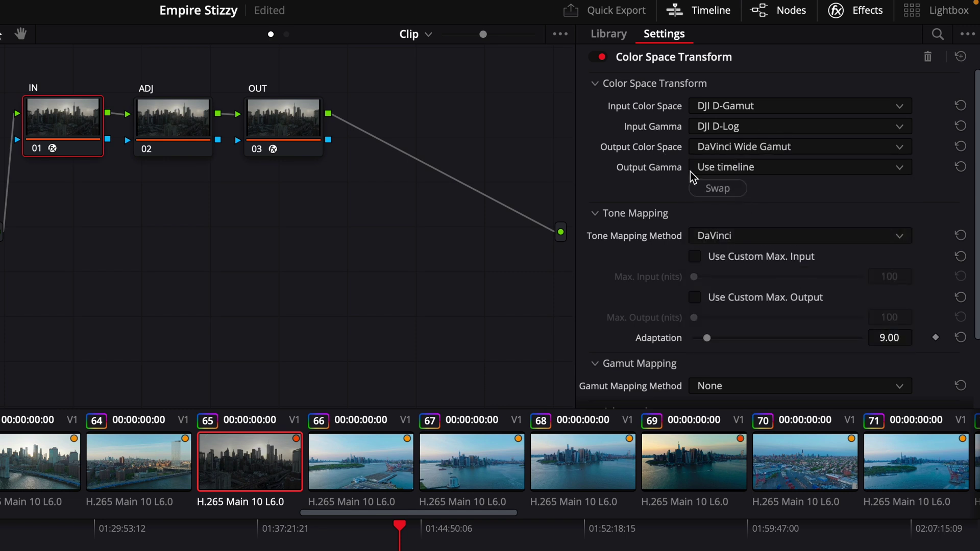
left_click(735, 168)
scroll(765, 298, "down", 4)
left_click(771, 314)
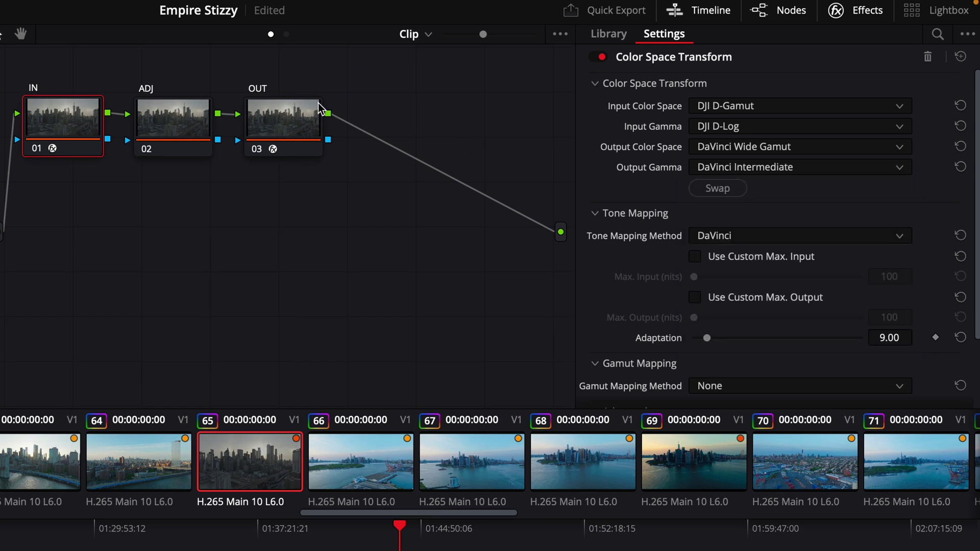
left_click(302, 119)
Set the OUT node's transform input to DaVinci Wide Gamut/DaVinci Intermediate and output colour space to Rec.709
left_click(798, 107)
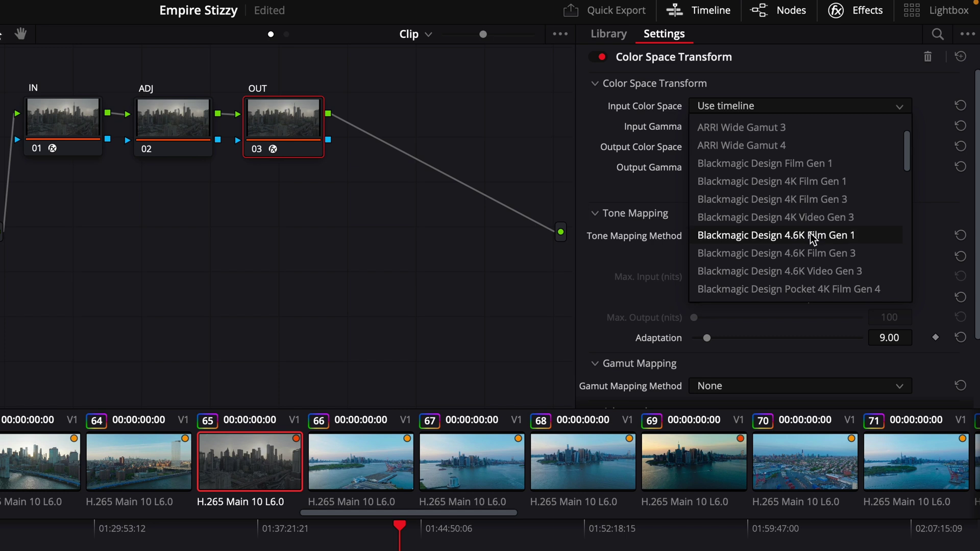
scroll(810, 233, "down", 3)
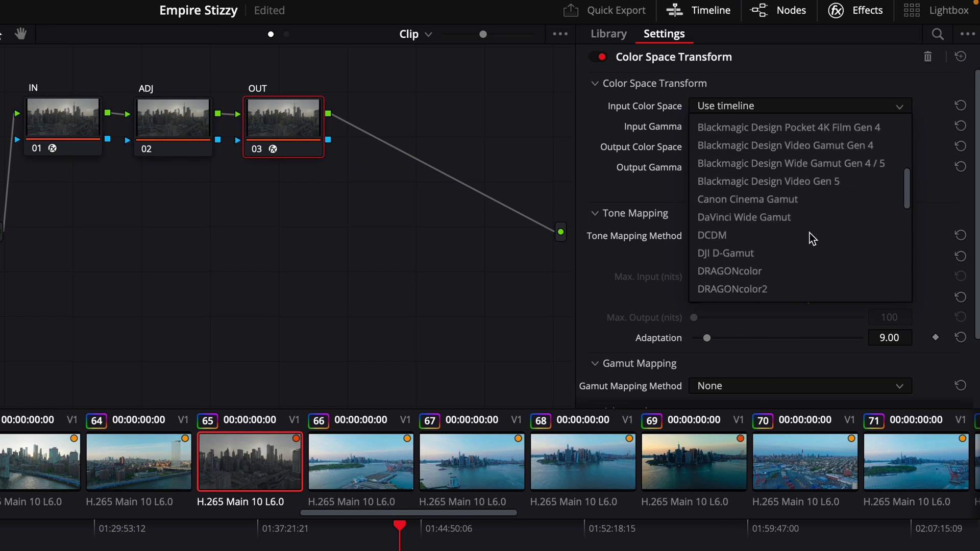
left_click(807, 222)
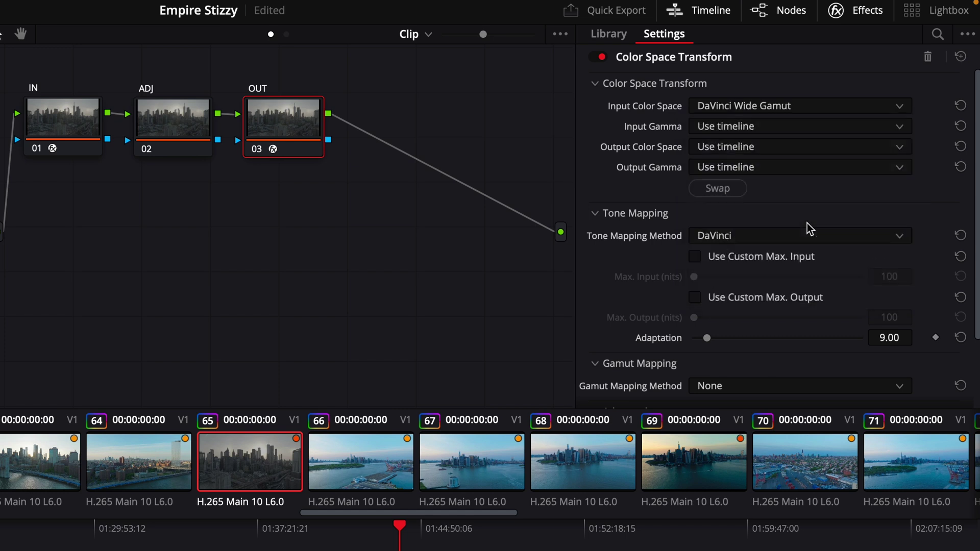
left_click(764, 127)
scroll(780, 215, "down", 3)
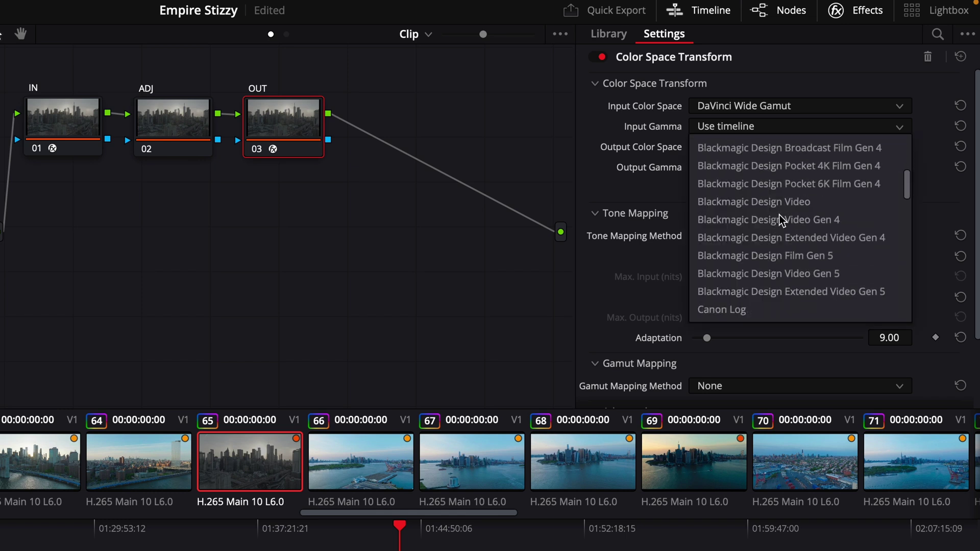
scroll(779, 215, "down", 1)
scroll(779, 215, "down", 2)
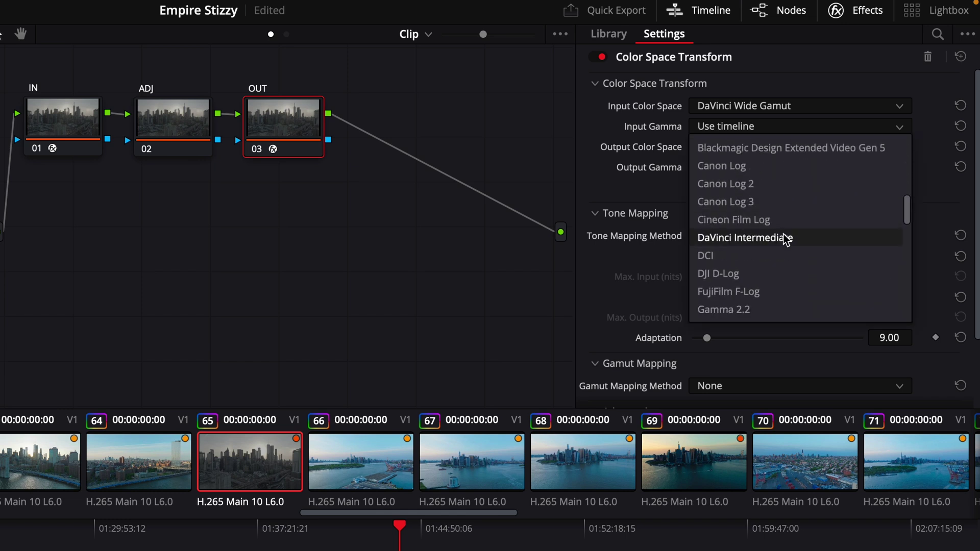
left_click(784, 236)
left_click(700, 147)
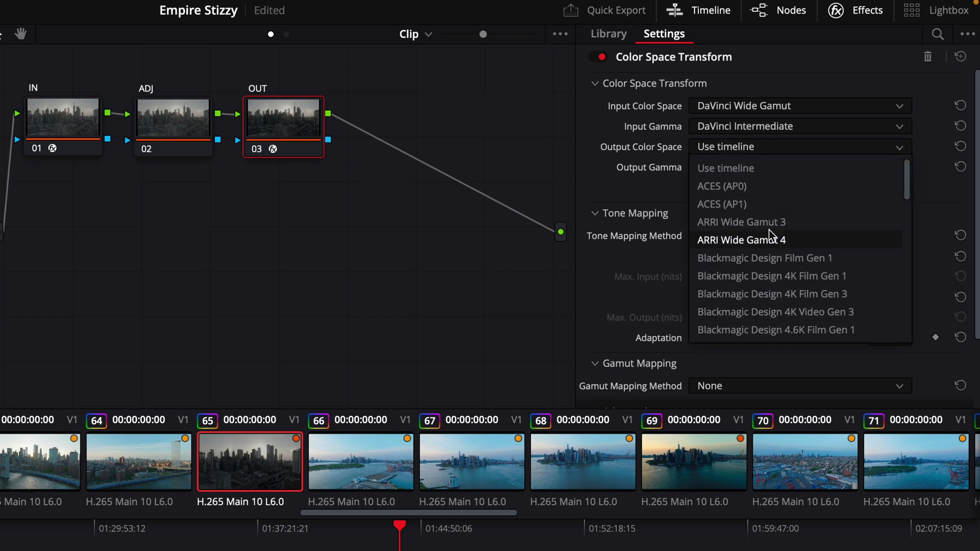
scroll(771, 235, "down", 6)
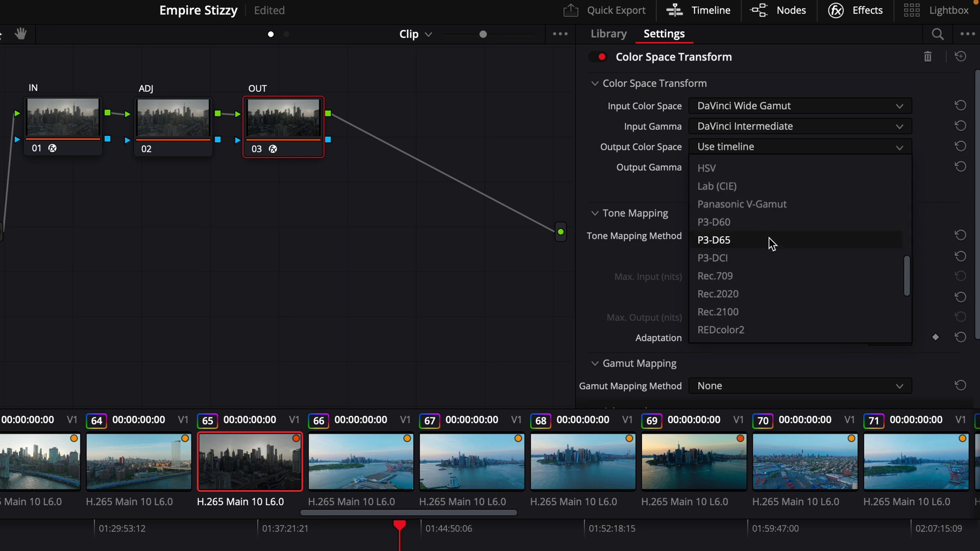
left_click(770, 277)
left_click(725, 167)
scroll(754, 286, "down", 4)
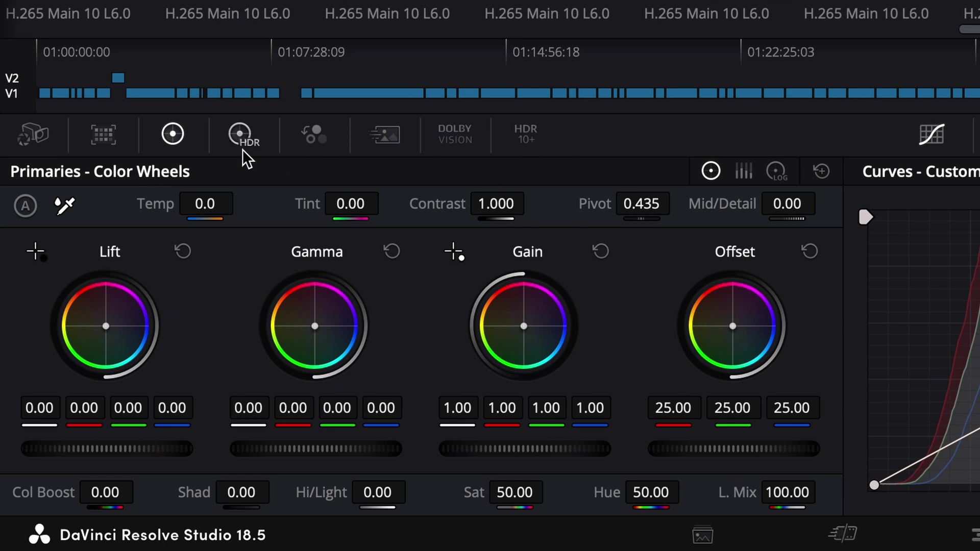
Preview the HDR colour wheels, then return to the Primaries colour wheels
left_click(226, 142)
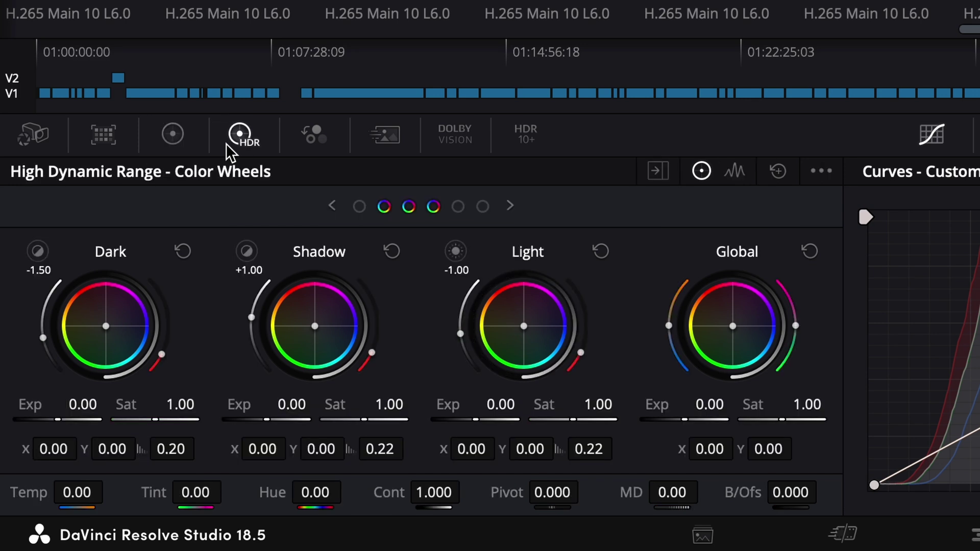
left_click(176, 135)
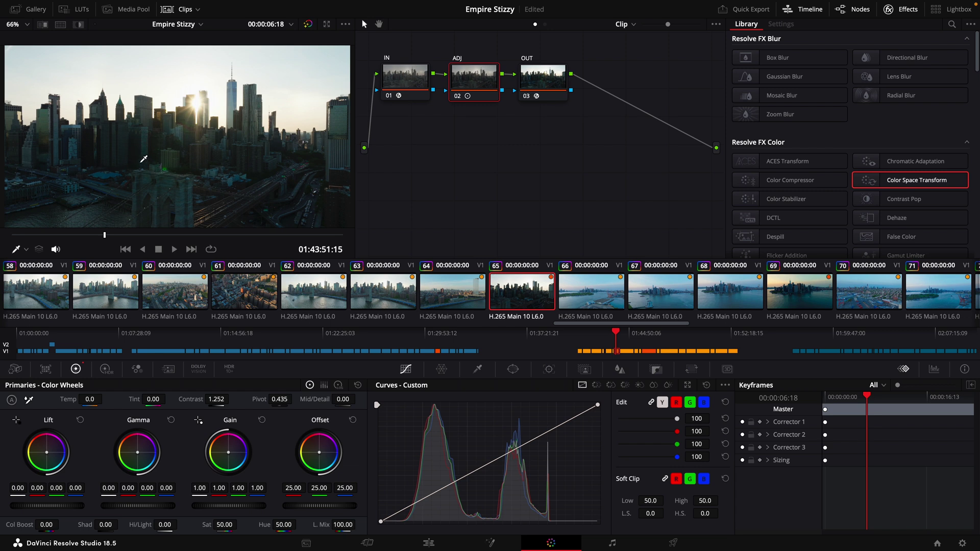
On the ADJ node, set Temp to 140, nudge Lift slightly blue, and warm the Gain highlights
mouse_move(88, 400)
left_mouse_down()
mouse_move(104, 402)
mouse_move(75, 402)
mouse_move(96, 405)
left_mouse_up()
left_click_drag(46, 452, 46, 453)
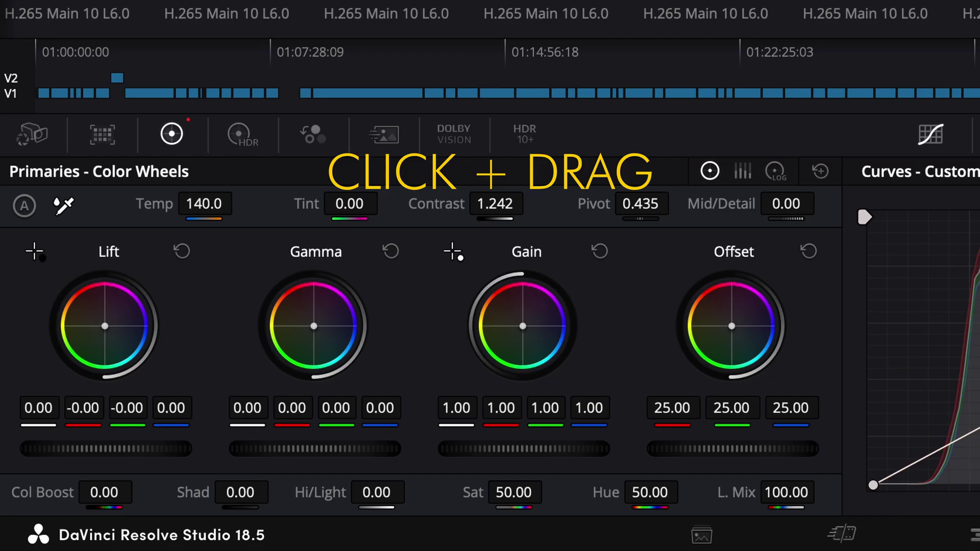
left_click_drag(105, 326, 107, 327)
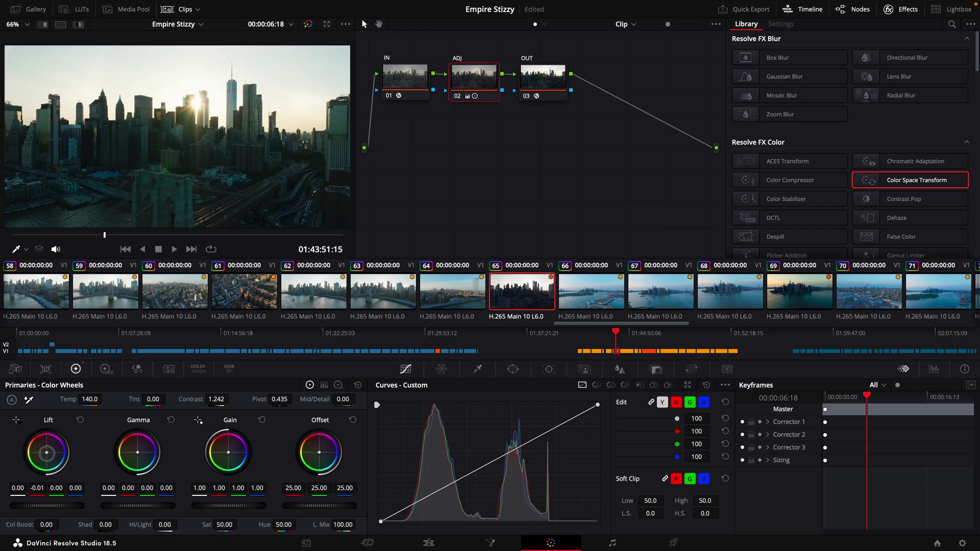
left_click_drag(46, 452, 47, 453)
left_click_drag(230, 454, 224, 450)
left_click_drag(225, 449, 225, 451)
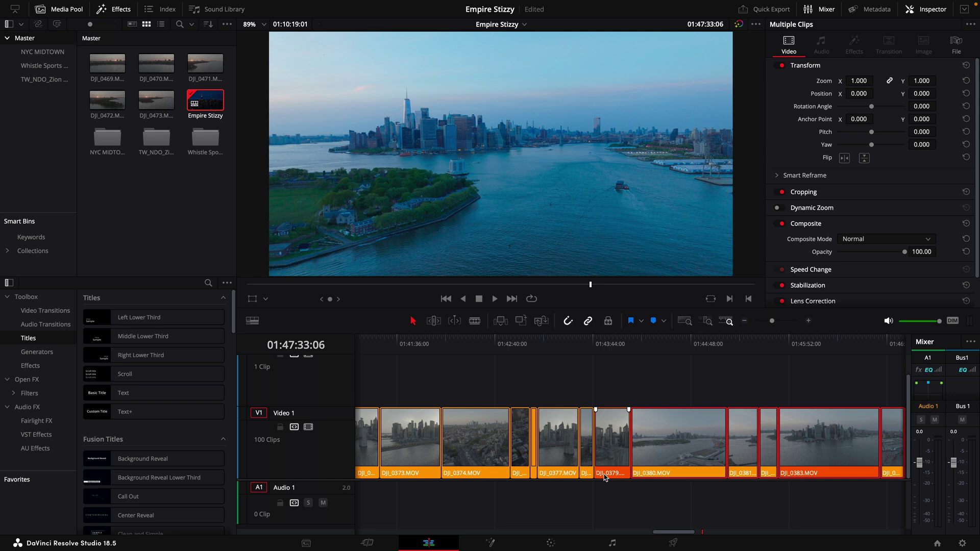
Paste only the colour correction onto the other clips, then place the playhead on the skyline shot
key("alt+v")
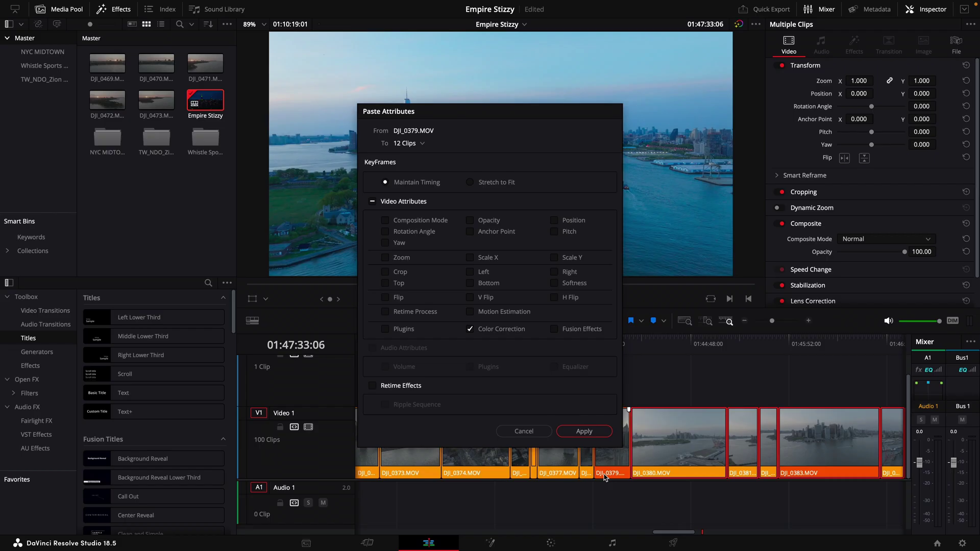
left_click(643, 528)
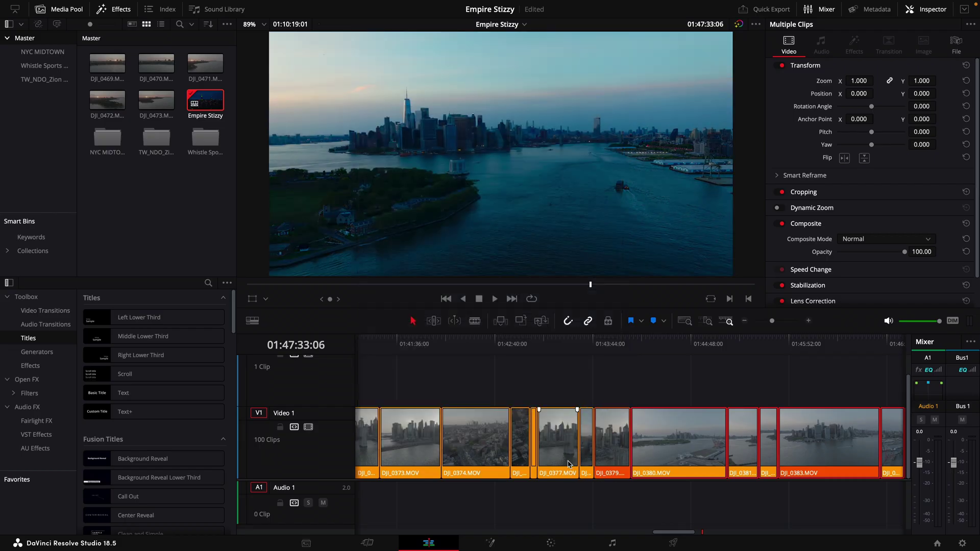
left_click(606, 343)
key("space")
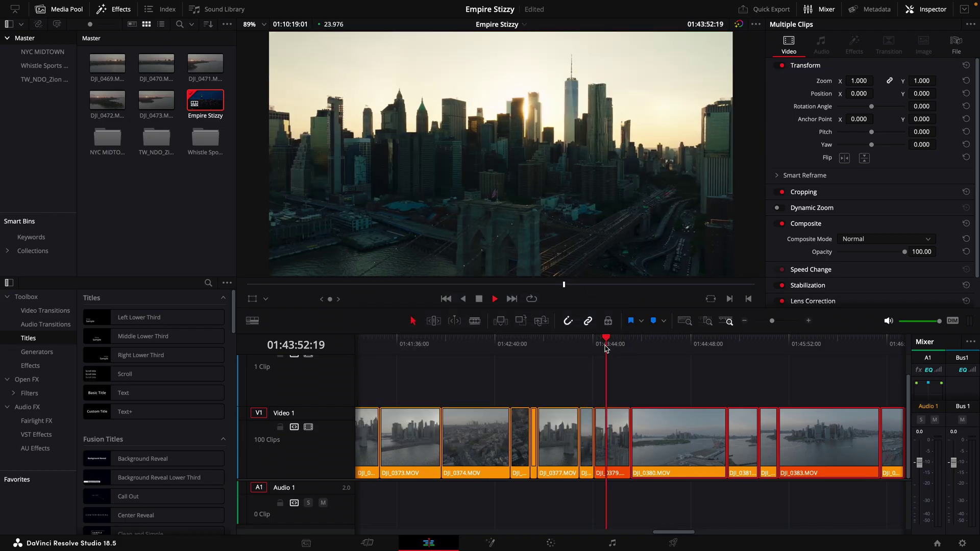